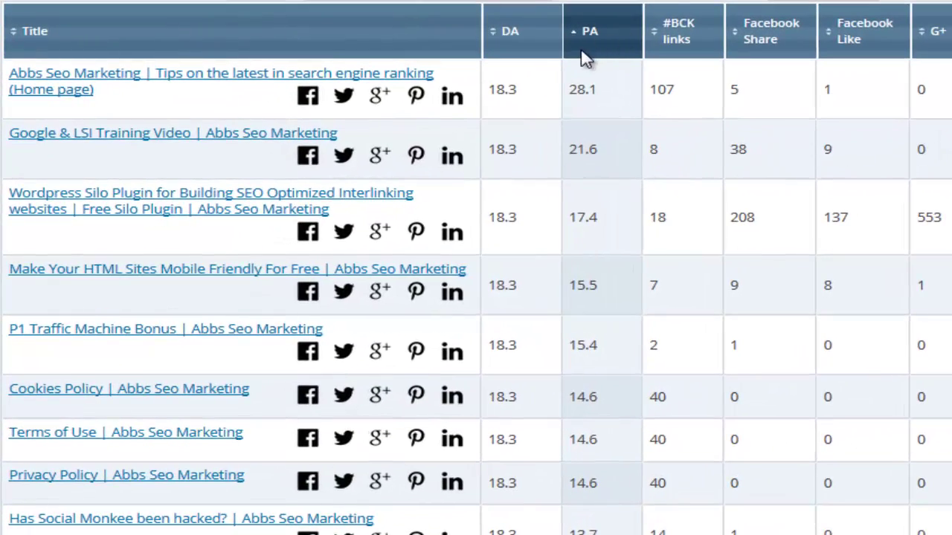
# Scroll through the WpAnalyst metrics table to review the external, internal and broken link counts
pyautogui.scroll(-2, 586, 60)
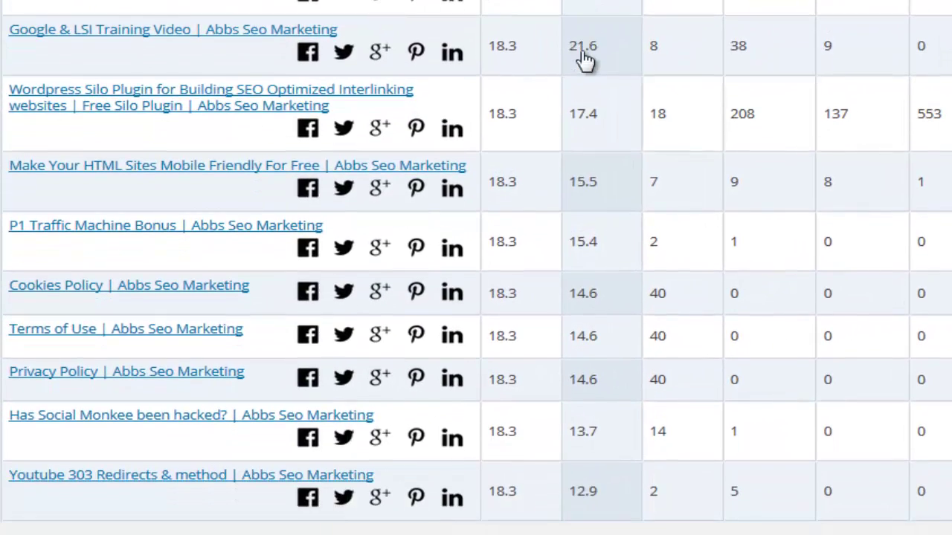
pyautogui.scroll(2, 585, 59)
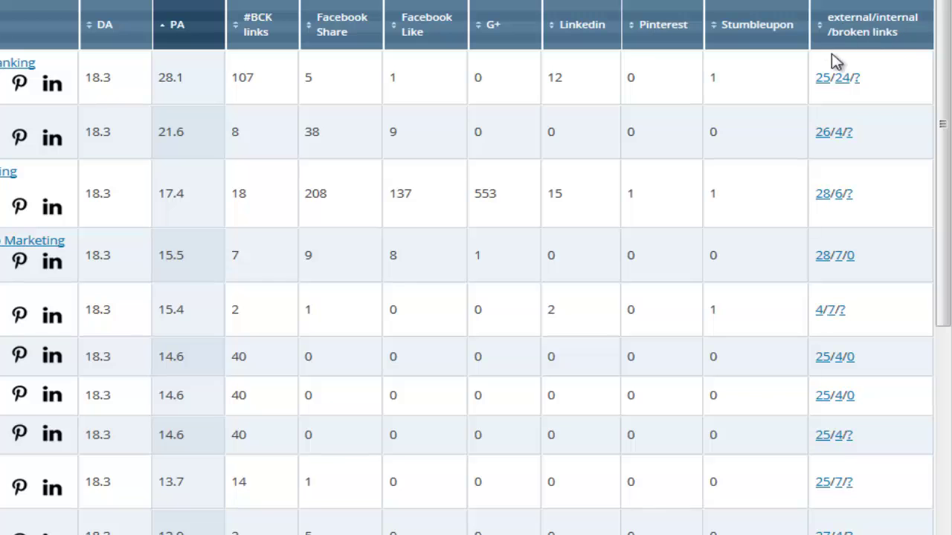
pyautogui.scroll(-3, 860, 266)
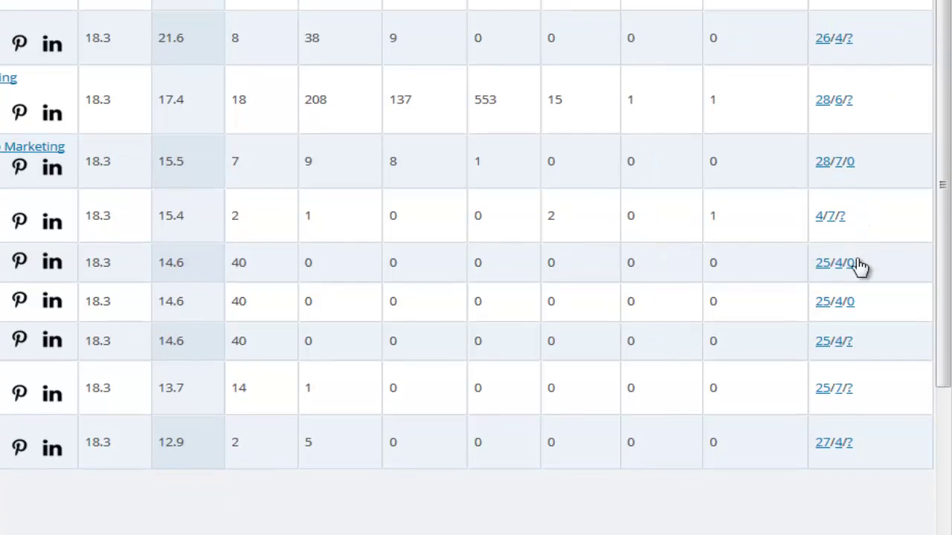
pyautogui.scroll(3, 860, 266)
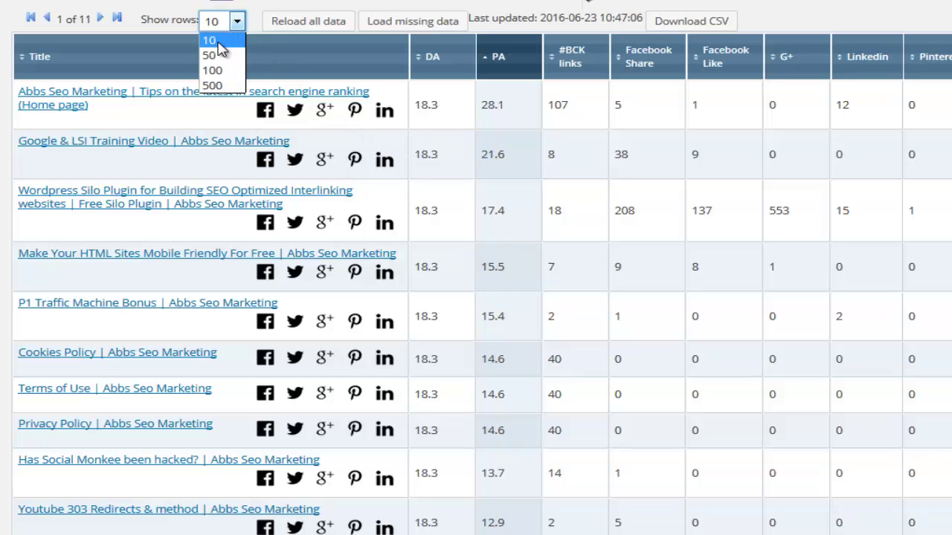
pyautogui.click(211, 56)
pyautogui.scroll(-12, 519, 148)
pyautogui.scroll(-10, 524, 150)
pyautogui.scroll(-9, 525, 149)
pyautogui.scroll(4, 525, 149)
pyautogui.scroll(15, 525, 149)
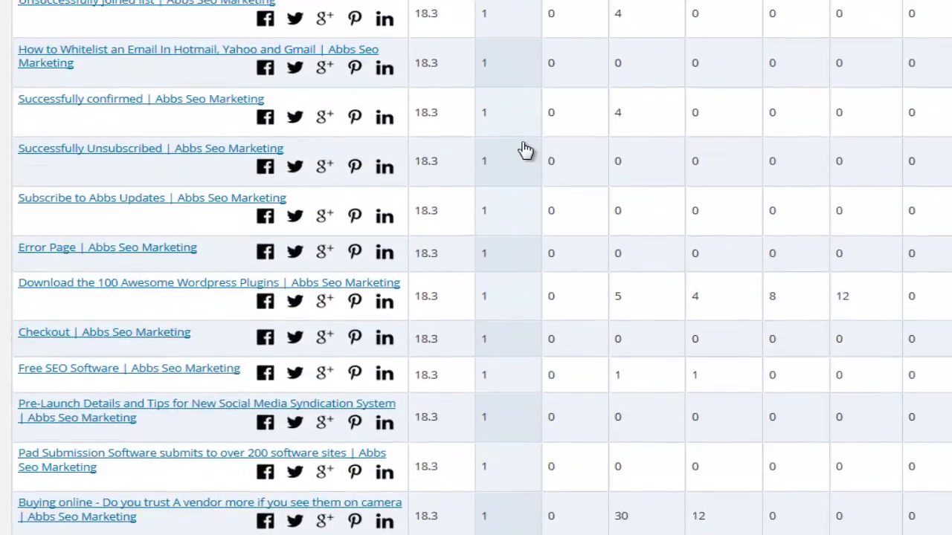
pyautogui.scroll(12, 525, 150)
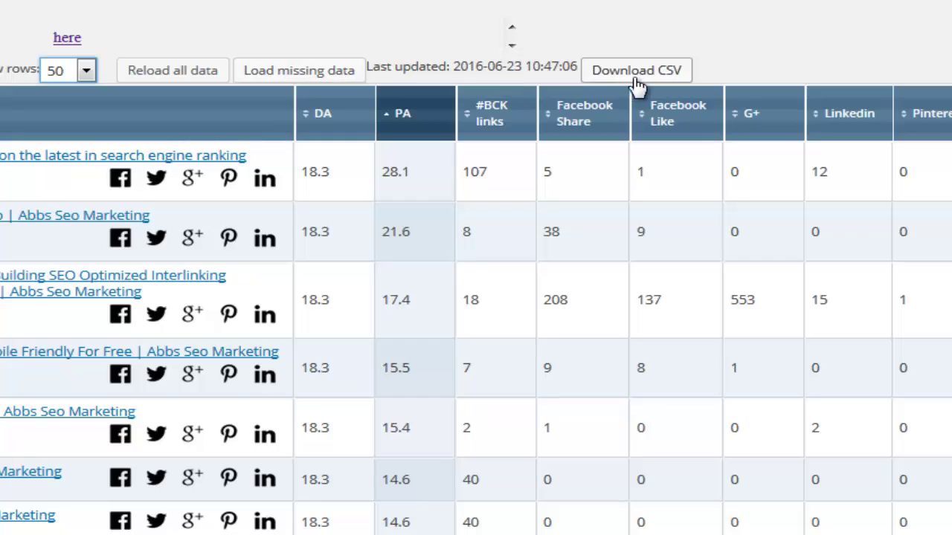
pyautogui.click(637, 85)
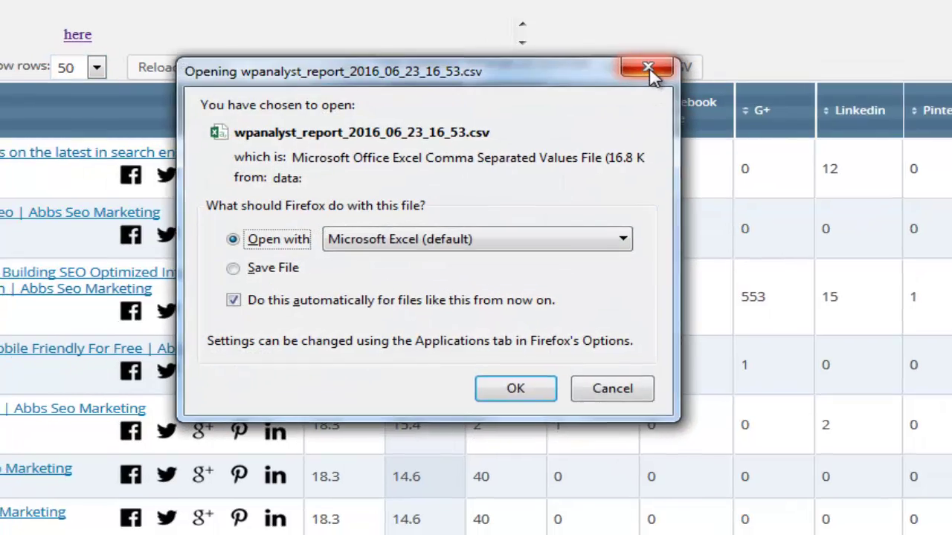
pyautogui.click(648, 69)
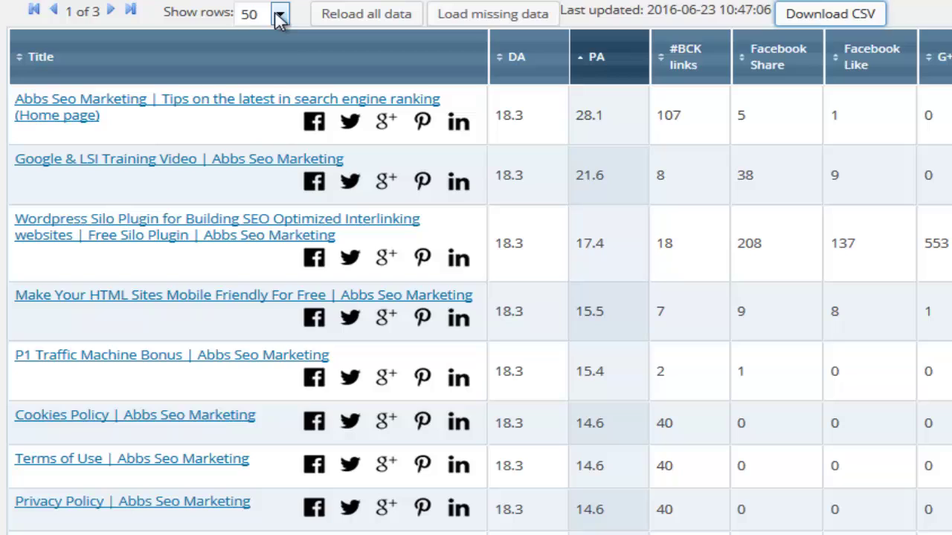
pyautogui.click(252, 23)
pyautogui.click(232, 42)
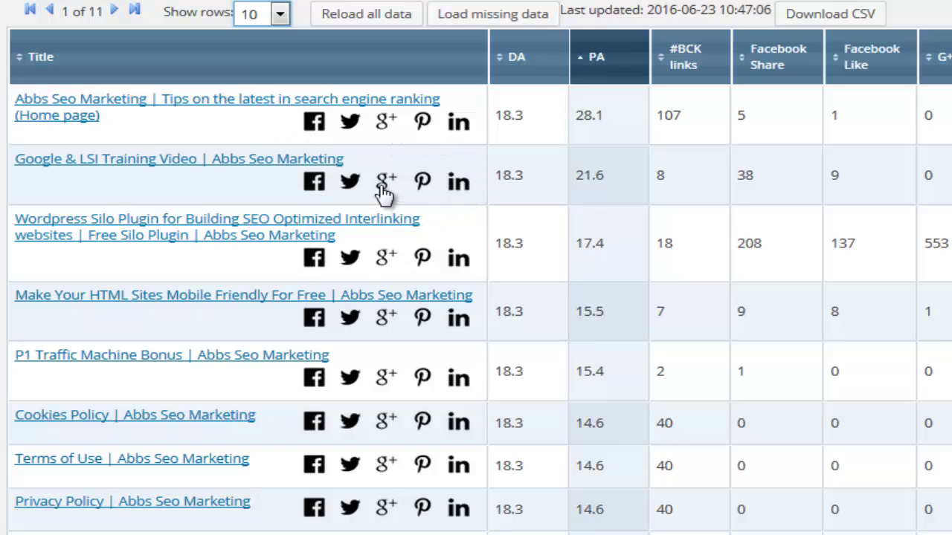
pyautogui.click(316, 186)
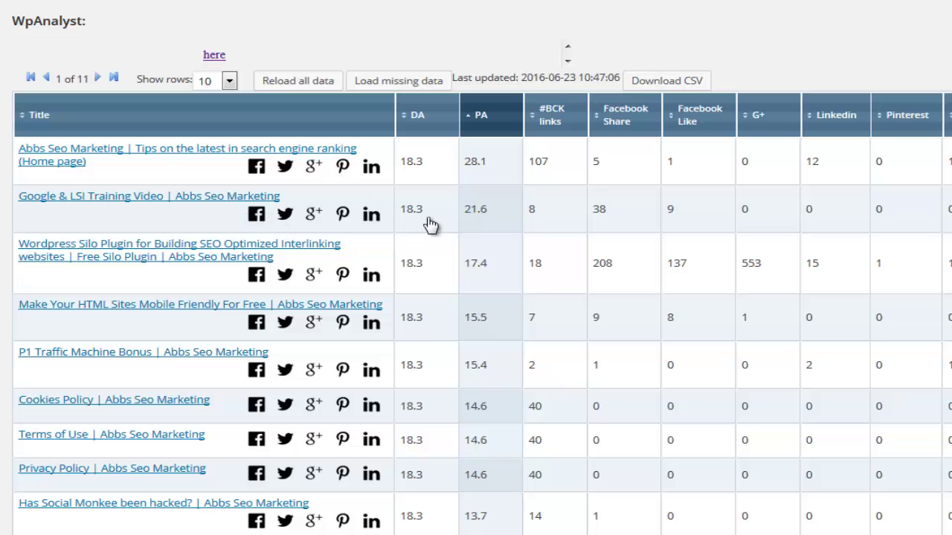
pyautogui.scroll(-6, 349, 264)
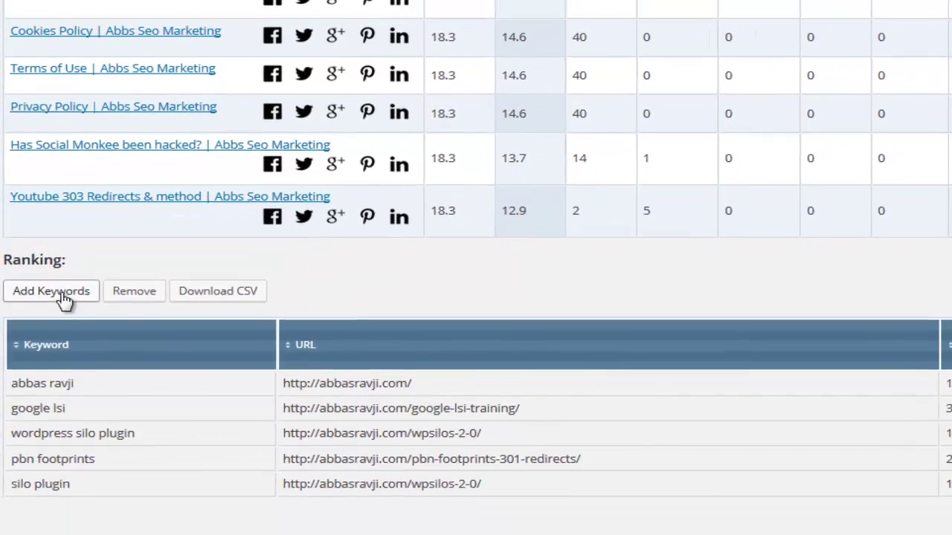
pyautogui.click(58, 370)
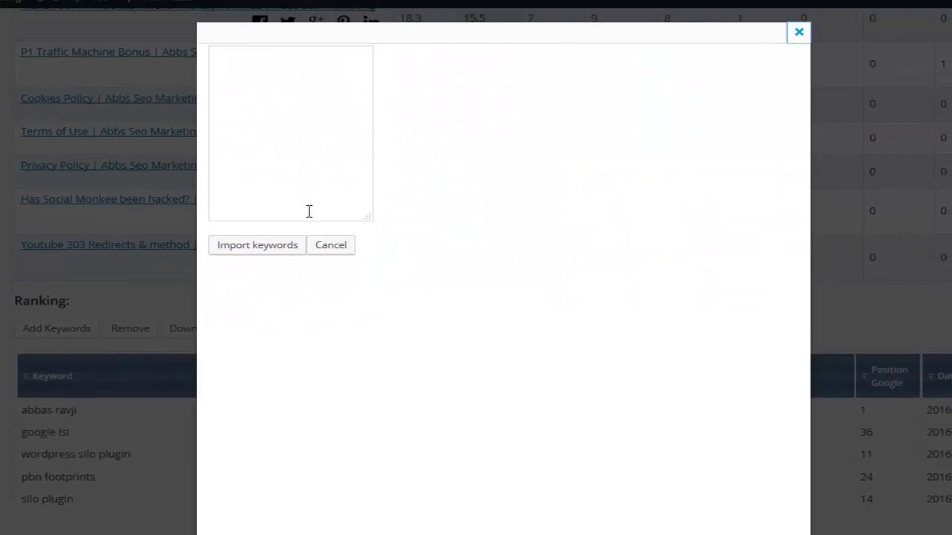
pyautogui.click(327, 249)
pyautogui.scroll(-1, 364, 378)
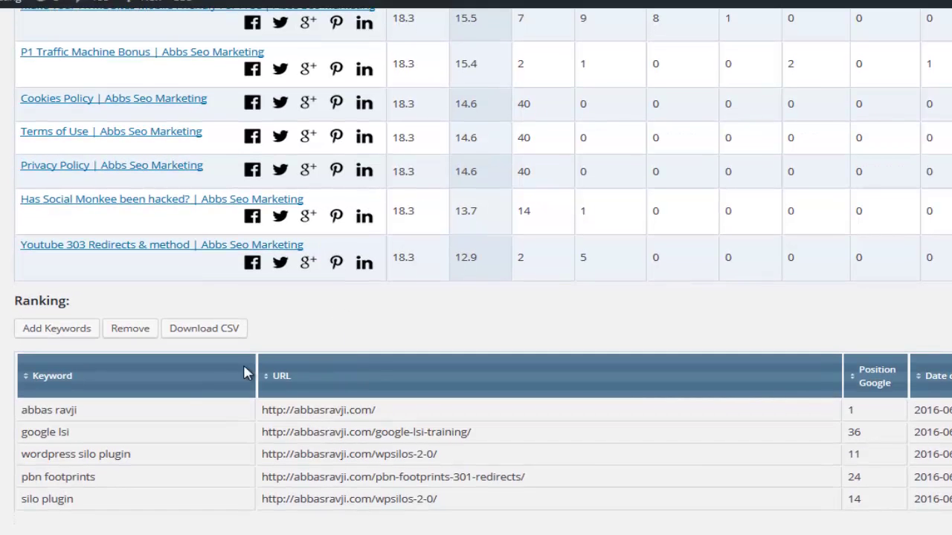
pyautogui.click(201, 329)
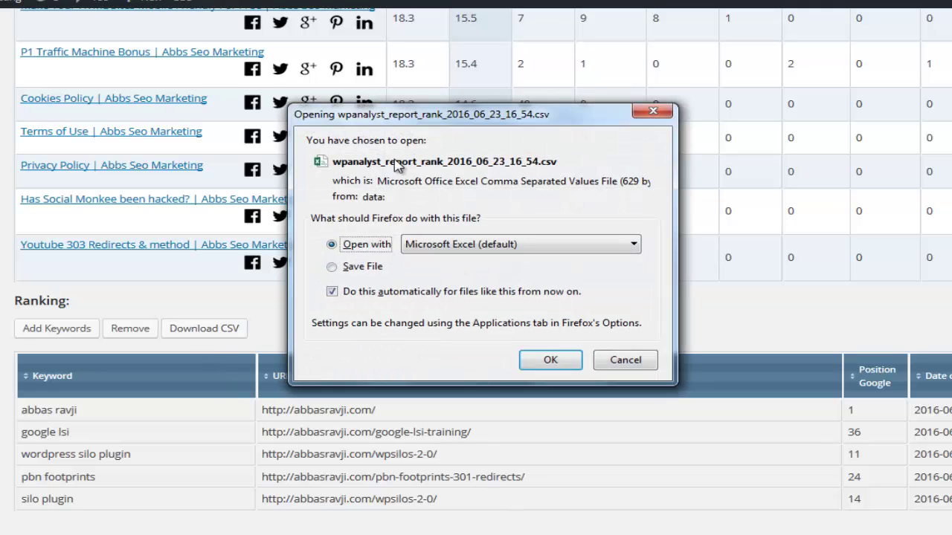
pyautogui.click(636, 364)
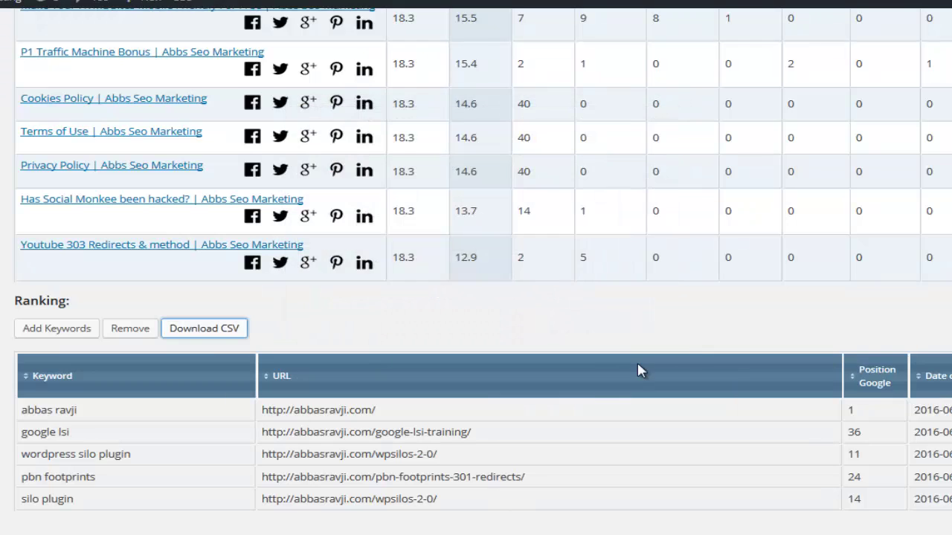
# Page the metrics table forward to page 3, then back to page 1, and scroll its list
pyautogui.scroll(5, 637, 368)
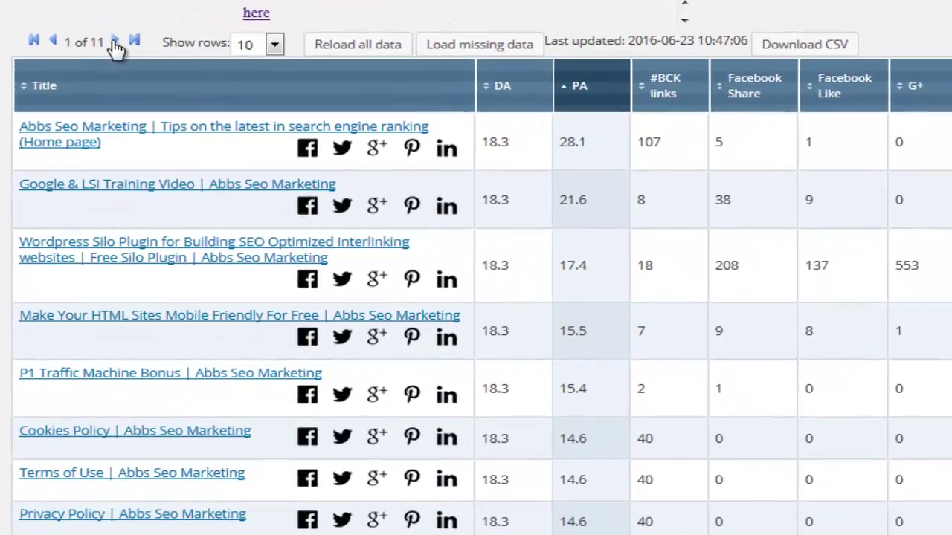
pyautogui.click(109, 60)
pyautogui.click(120, 22)
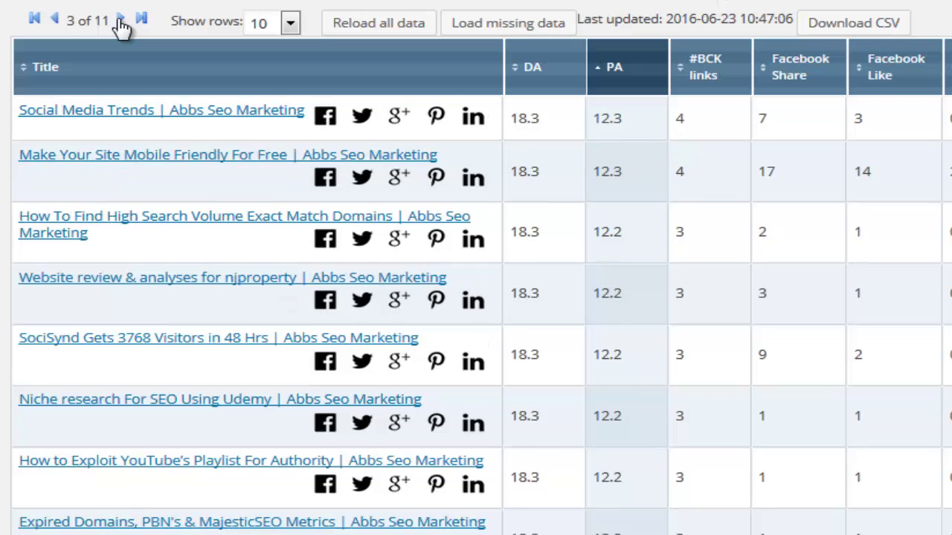
pyautogui.click(57, 23)
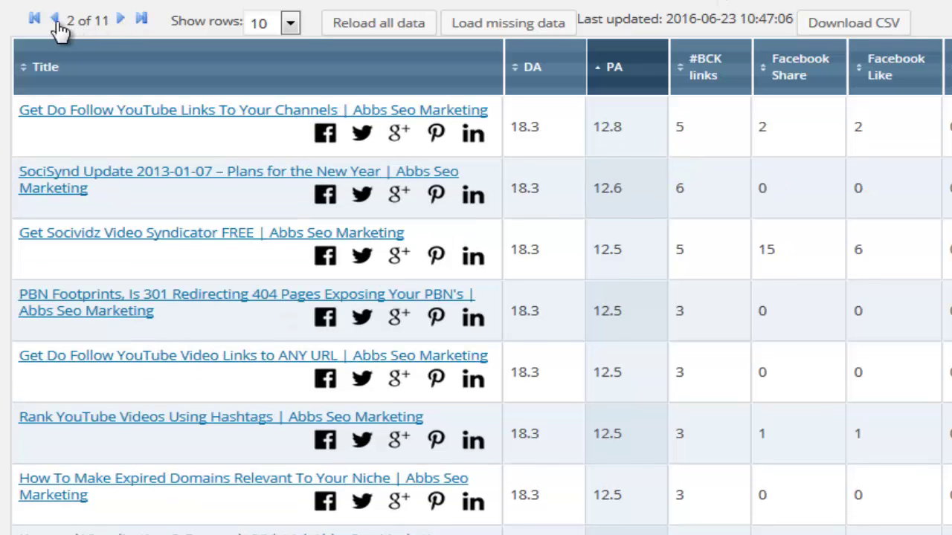
pyautogui.click(56, 23)
pyautogui.scroll(-3, 310, 225)
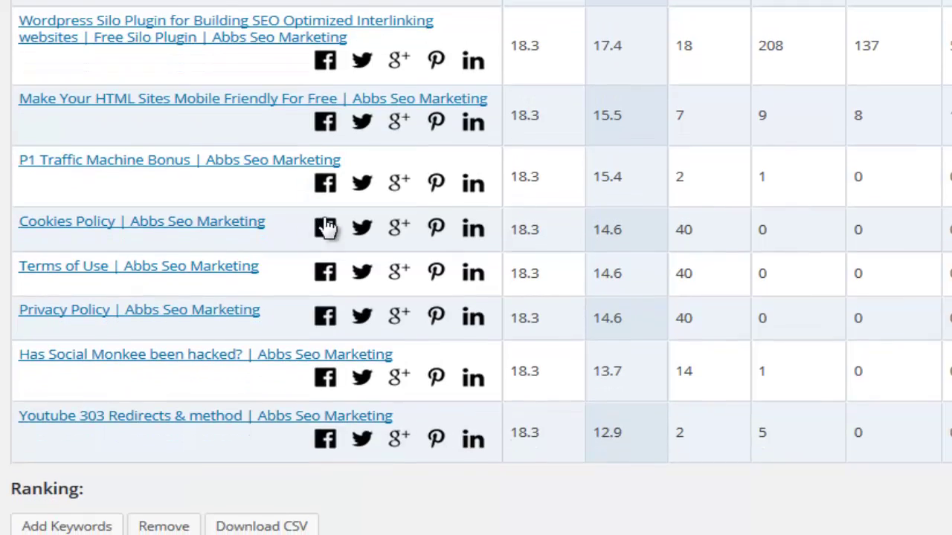
pyautogui.scroll(3, 333, 223)
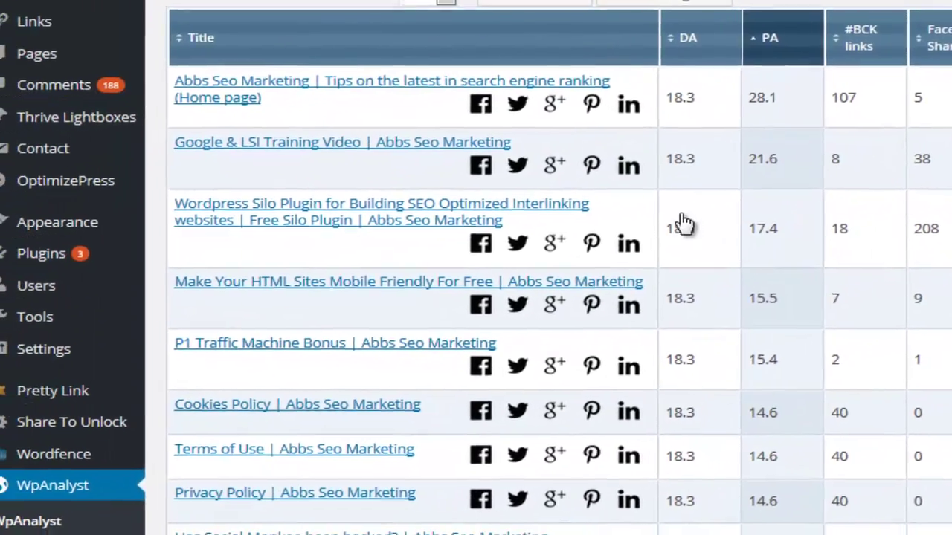
pyautogui.scroll(-3, 635, 235)
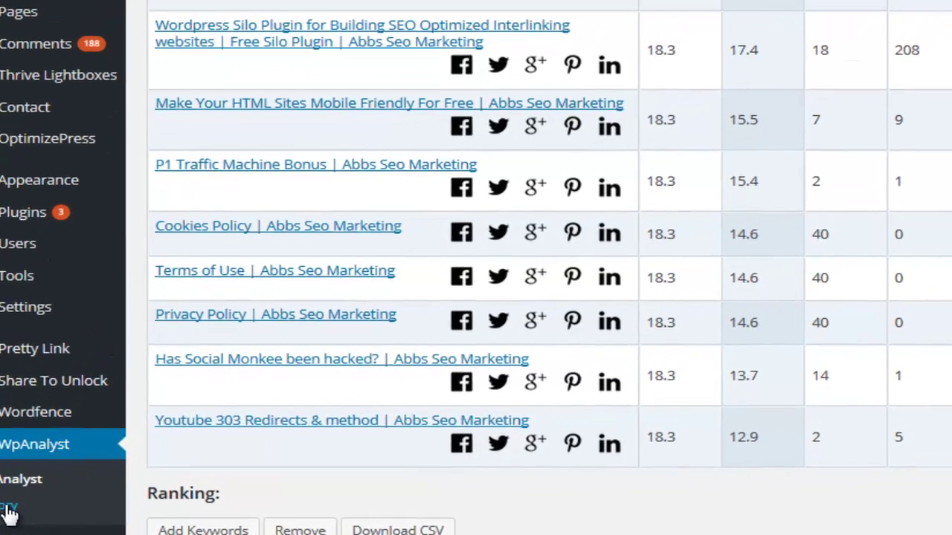
pyautogui.click(35, 468)
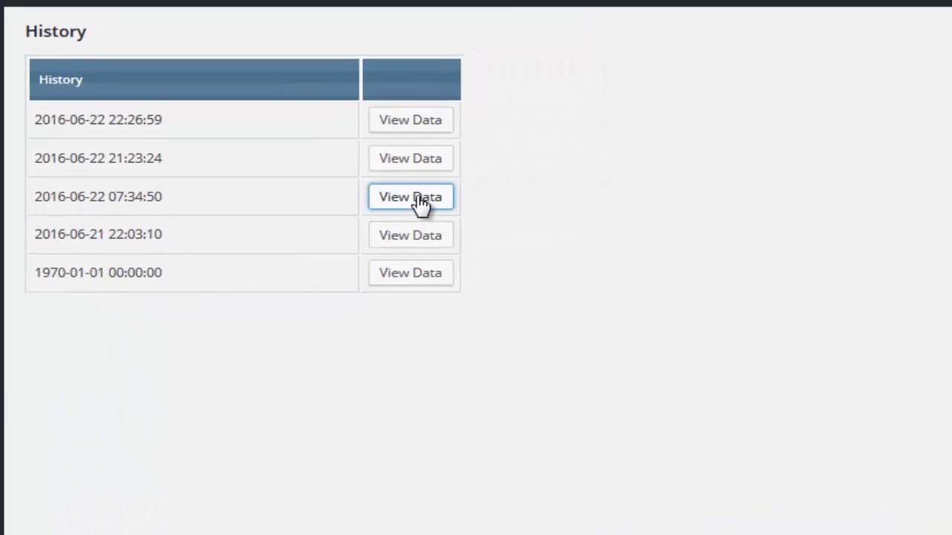
pyautogui.click(420, 202)
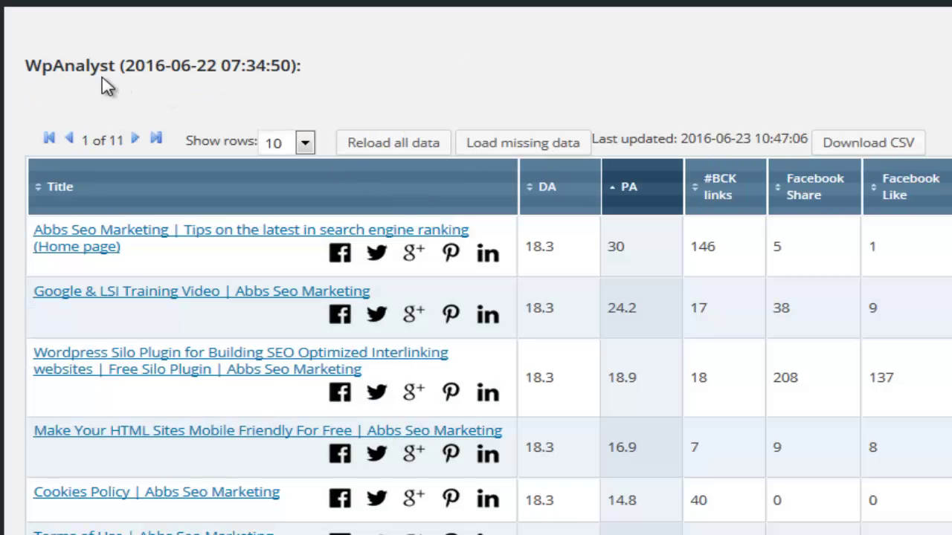
pyautogui.moveTo(23, 72); pyautogui.dragTo(116, 67)
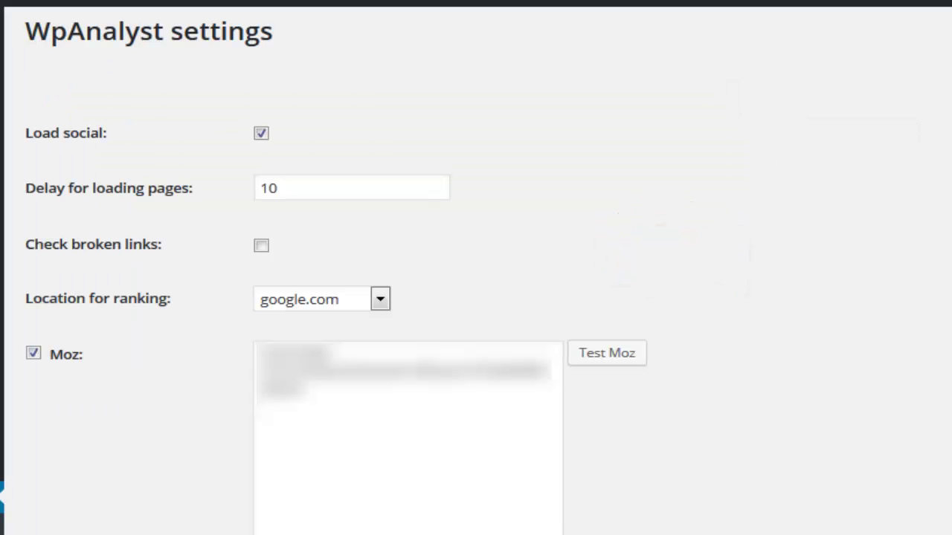
# Keep google.com as the ranking location, then run the Moz API test and dismiss its result
pyautogui.click(379, 301)
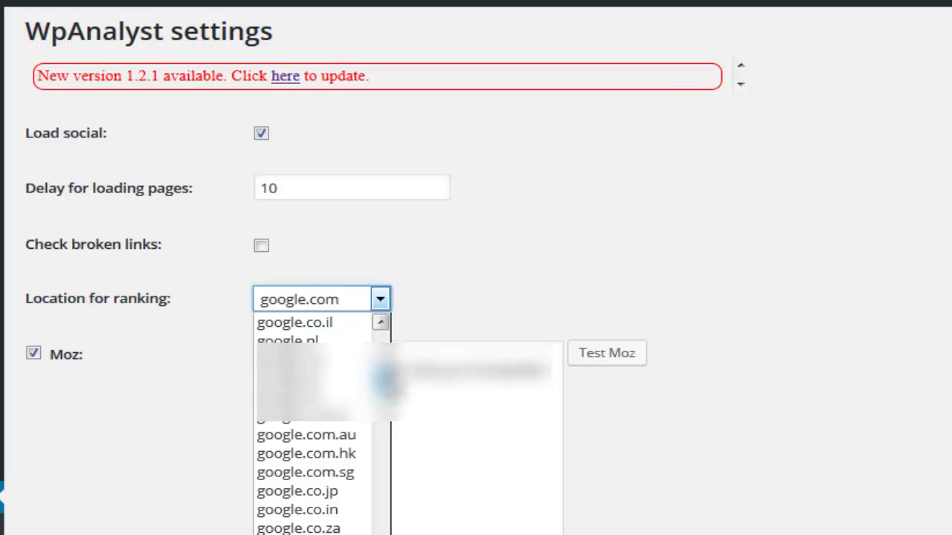
pyautogui.scroll(5, 377, 325)
pyautogui.moveTo(378, 324); pyautogui.dragTo(386, 534)
pyautogui.click(604, 529)
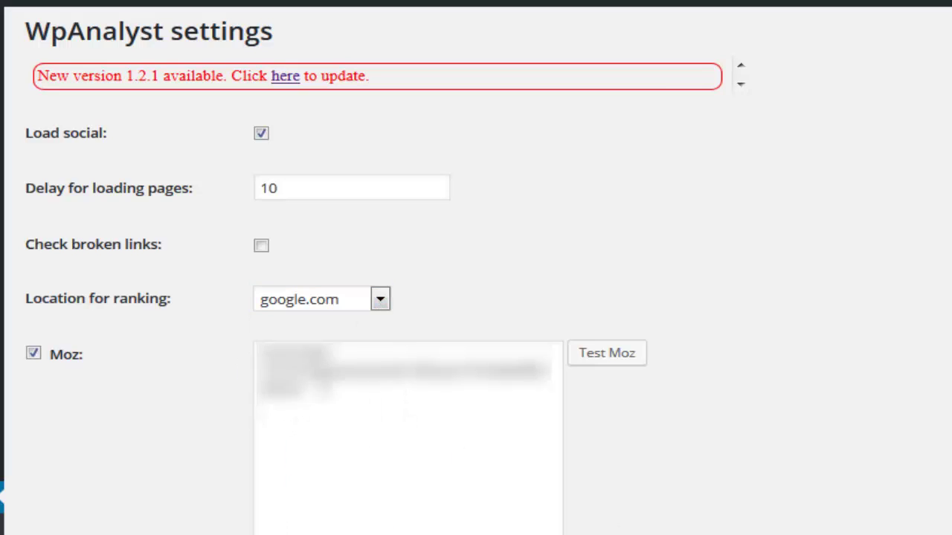
pyautogui.click(587, 363)
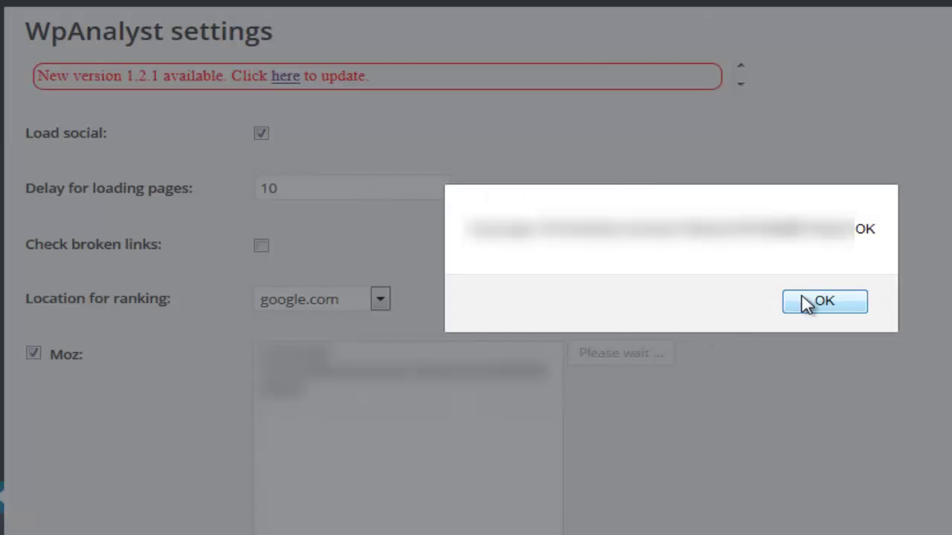
pyautogui.click(806, 303)
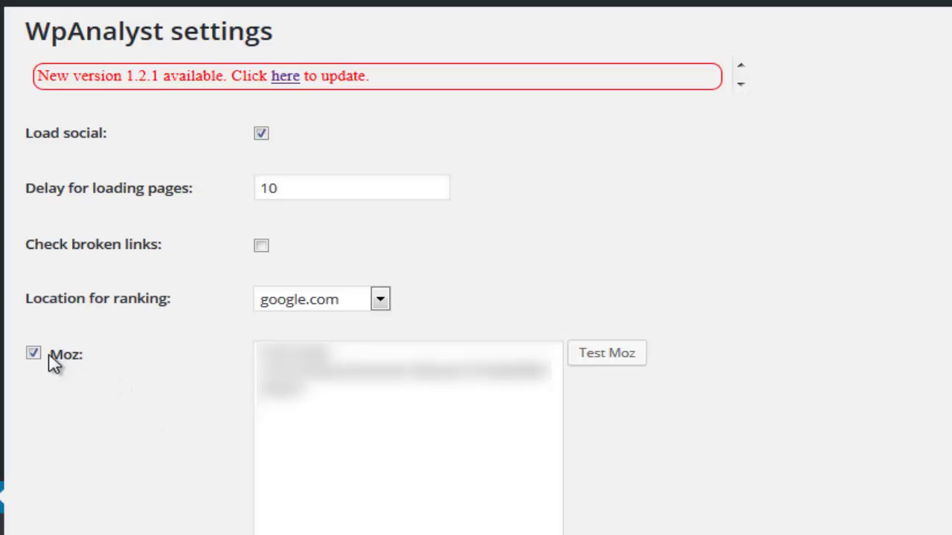
# Run Test Proxies further down the settings page and close the result alert
pyautogui.scroll(-3, 476, 267)
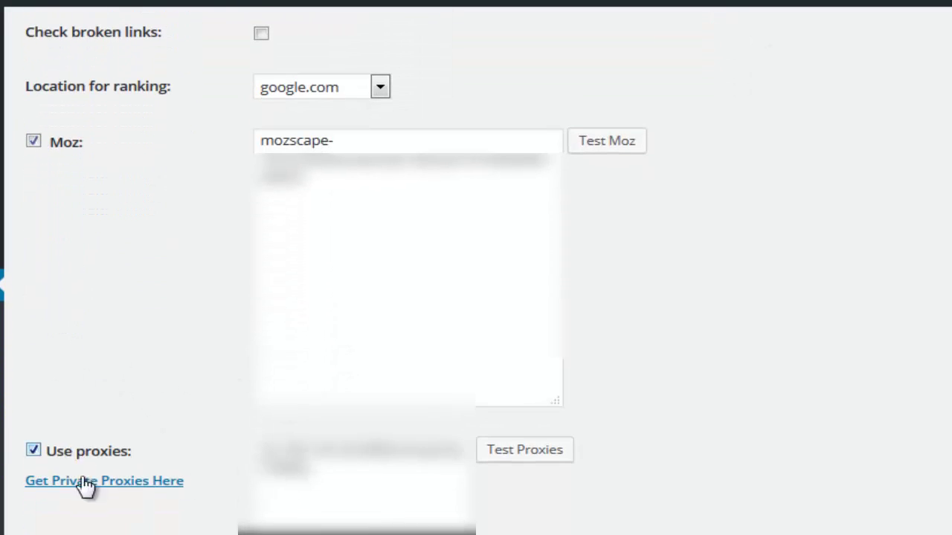
pyautogui.click(511, 455)
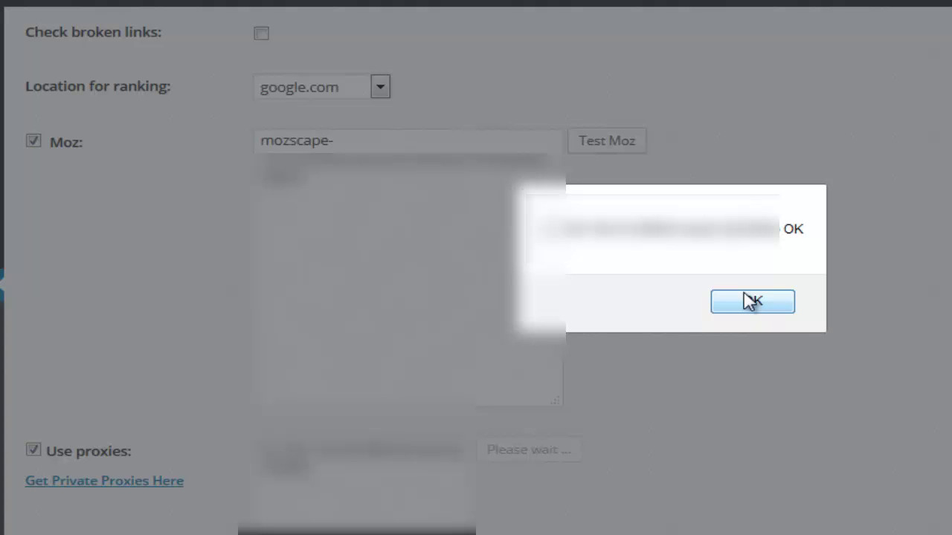
pyautogui.click(751, 301)
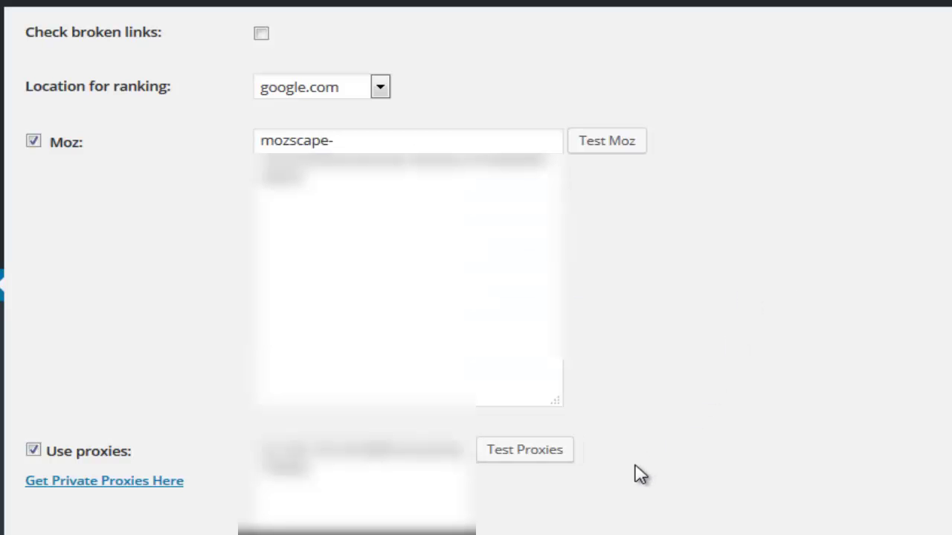